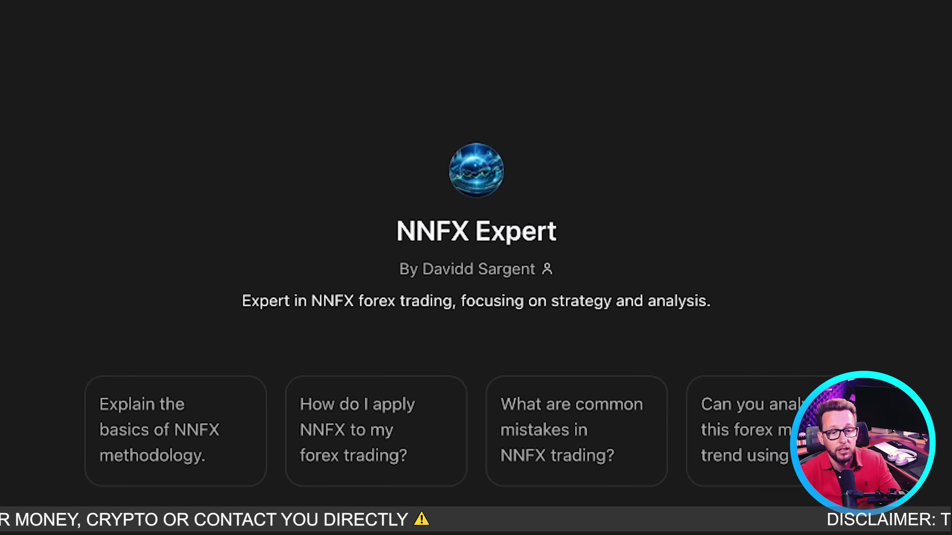
Copy the indicator list (BASELINE, T3, Triple T3…) into the NNFX Expert message, leaving a blank line above.
left_click(236, 1)
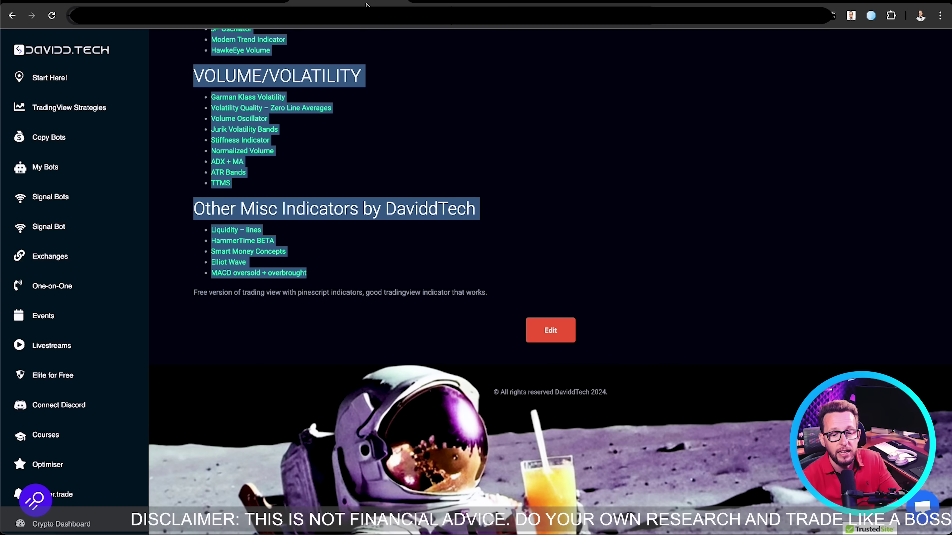
scroll(344, 104, "up", 10)
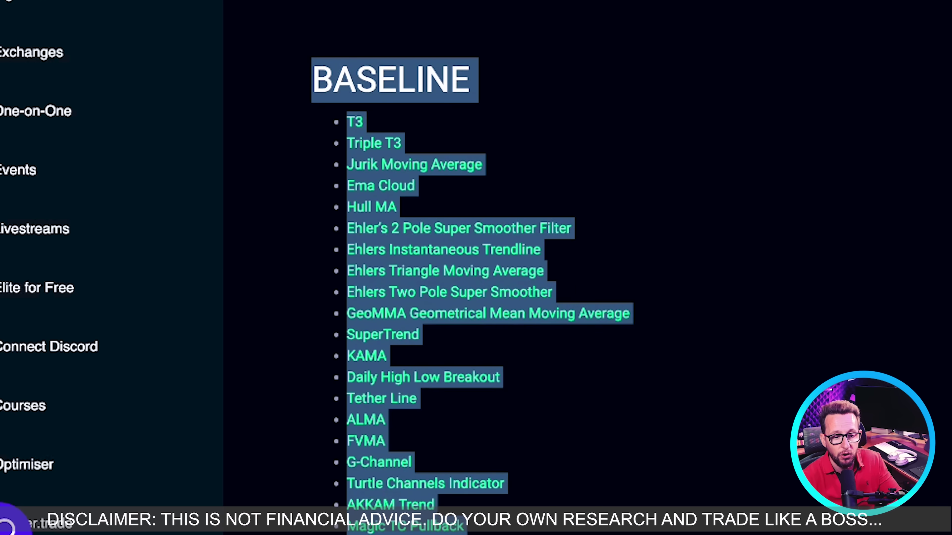
right_click(412, 75)
left_click(472, 128)
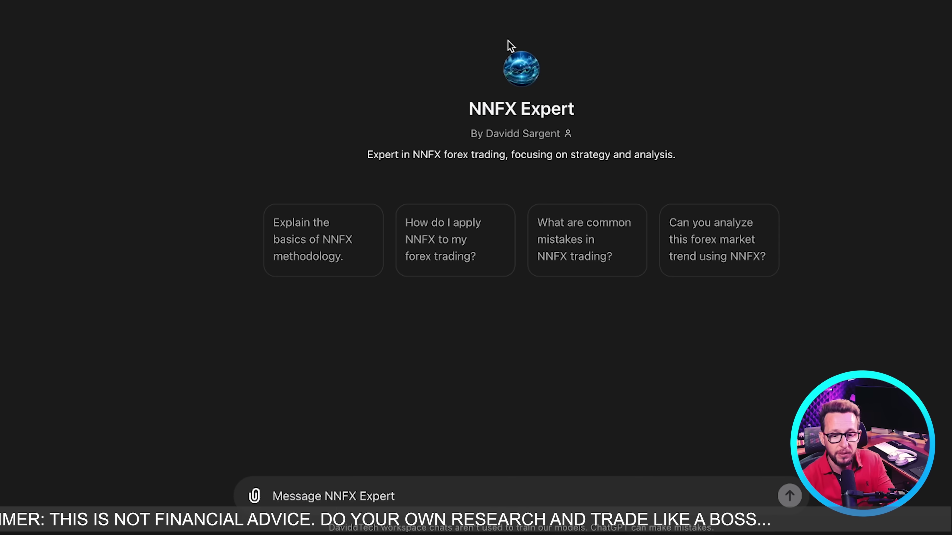
key("super+v")
scroll(451, 362, "up", 15)
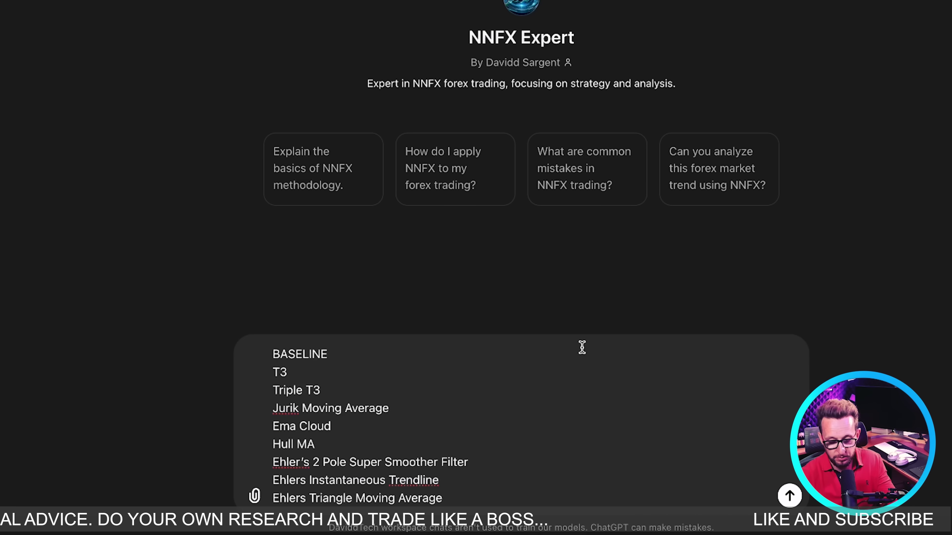
key("shift+Return")
key("shift+Return")
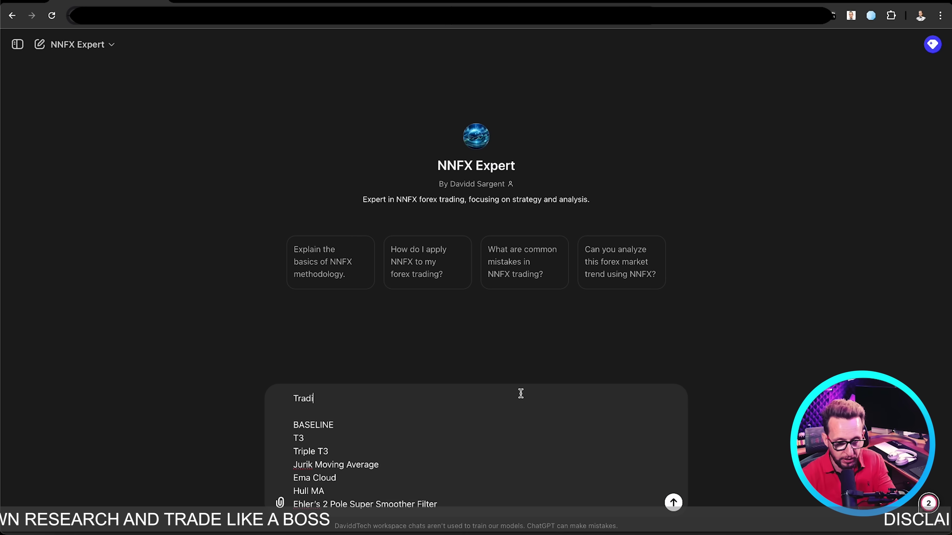
Send the 1-hour BTCUSDT strategy request and highlight the reply's T3 baseline period 55 description.
key("Return")
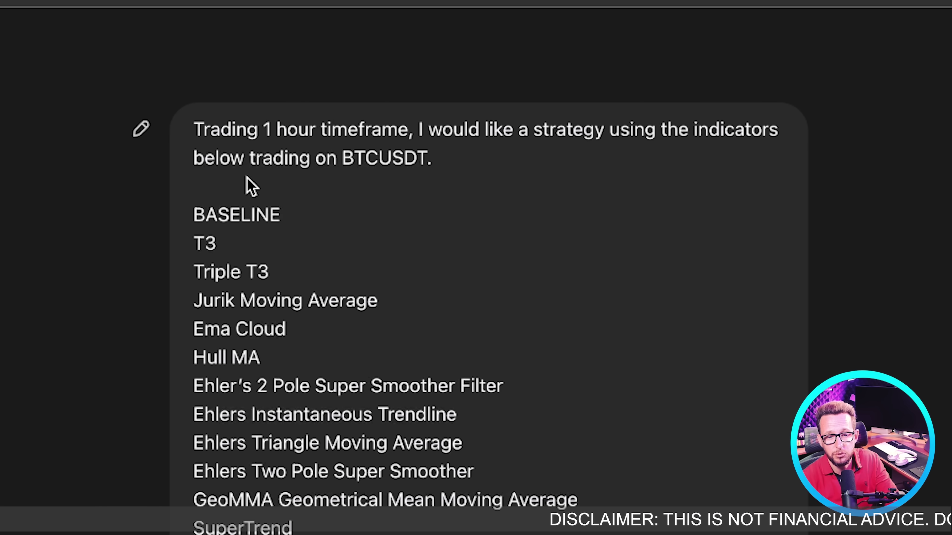
scroll(315, 349, "down", 2)
scroll(363, 423, "down", 10)
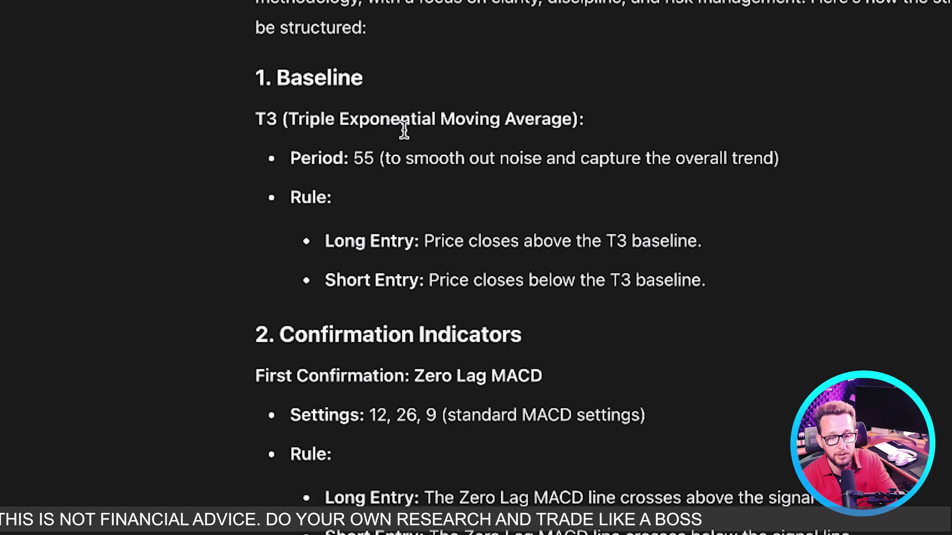
left_click_drag(310, 158, 753, 177)
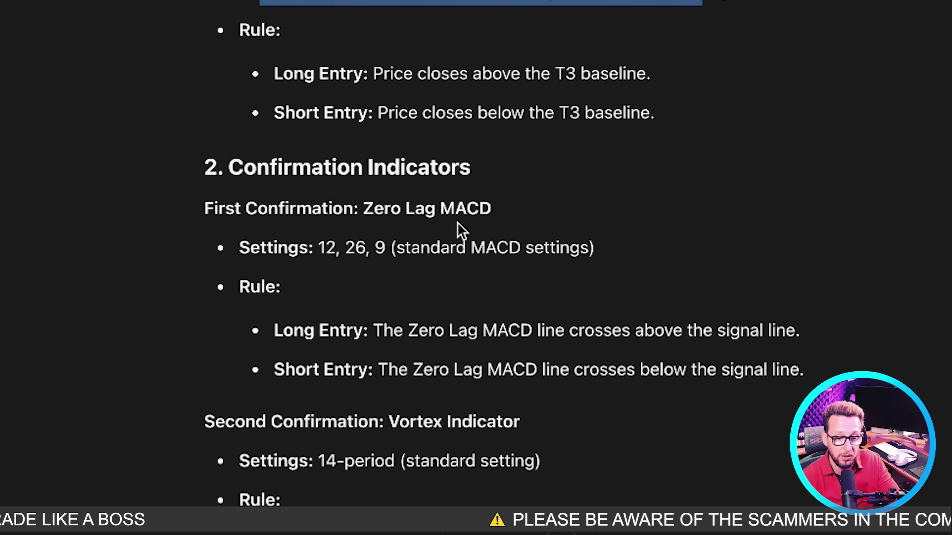
mouse_move(498, 209)
left_mouse_down()
mouse_move(364, 210)
mouse_move(508, 207)
left_mouse_up()
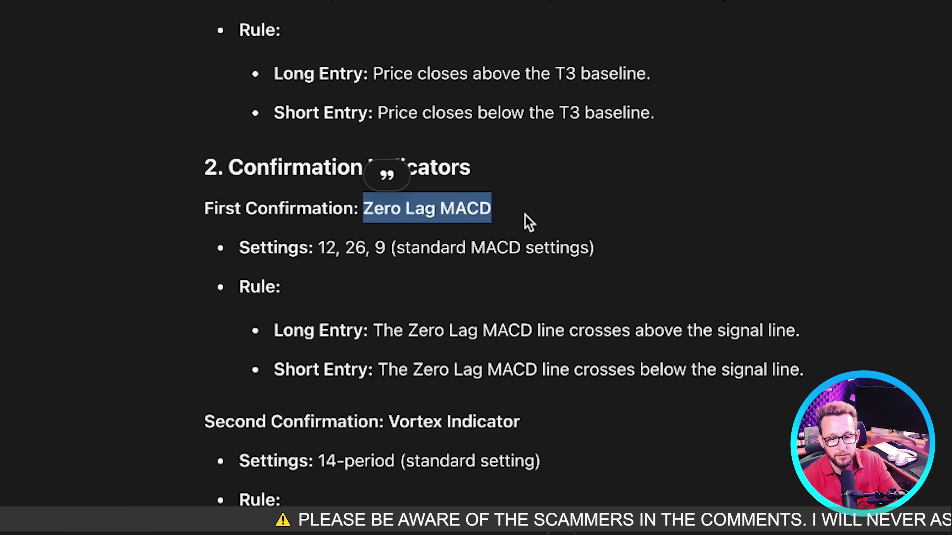
scroll(525, 222, "down", 2)
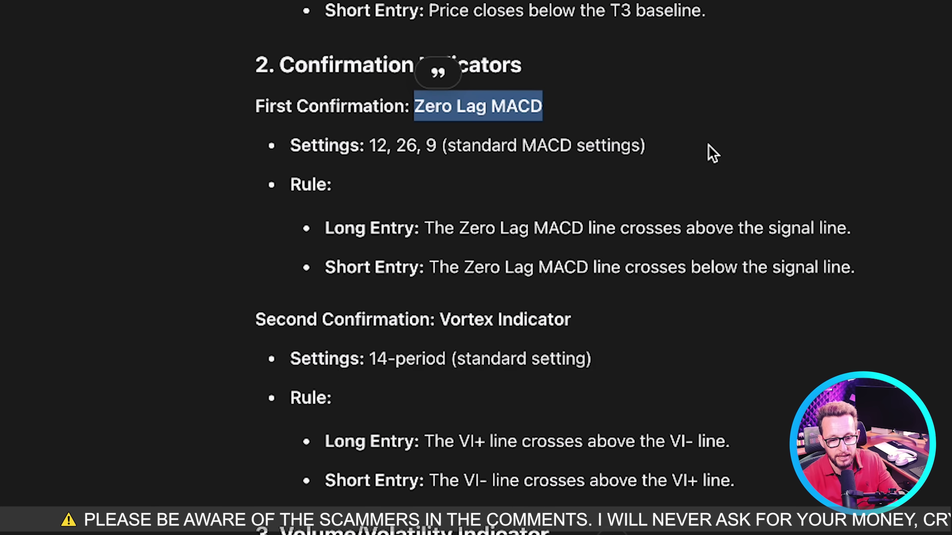
scroll(712, 152, "down", 4)
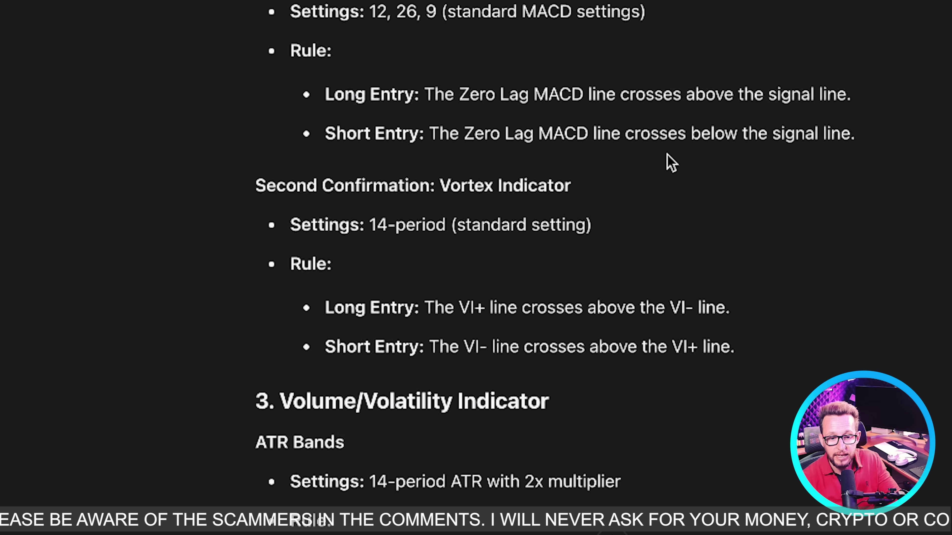
left_click_drag(440, 188, 585, 186)
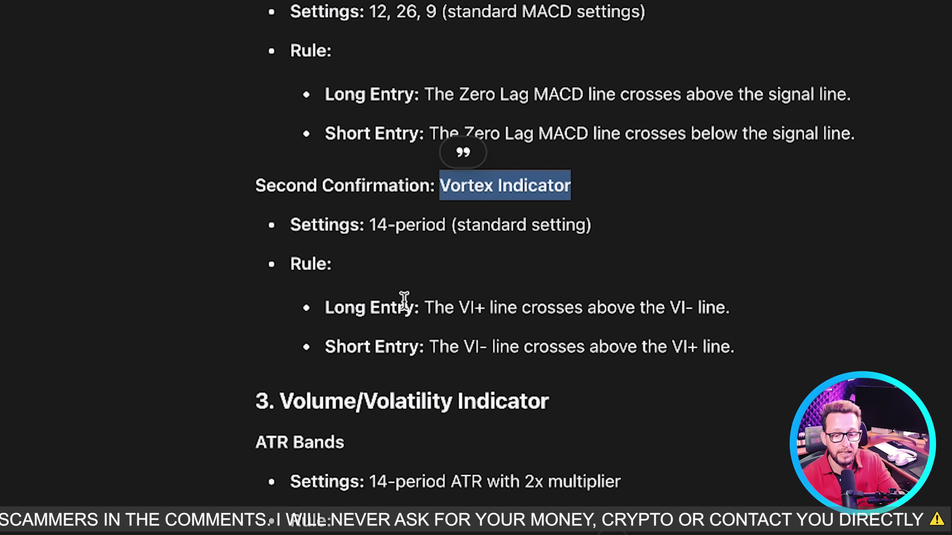
scroll(462, 273, "down", 1)
scroll(440, 234, "down", 5)
scroll(510, 218, "down", 1)
scroll(515, 231, "down", 5)
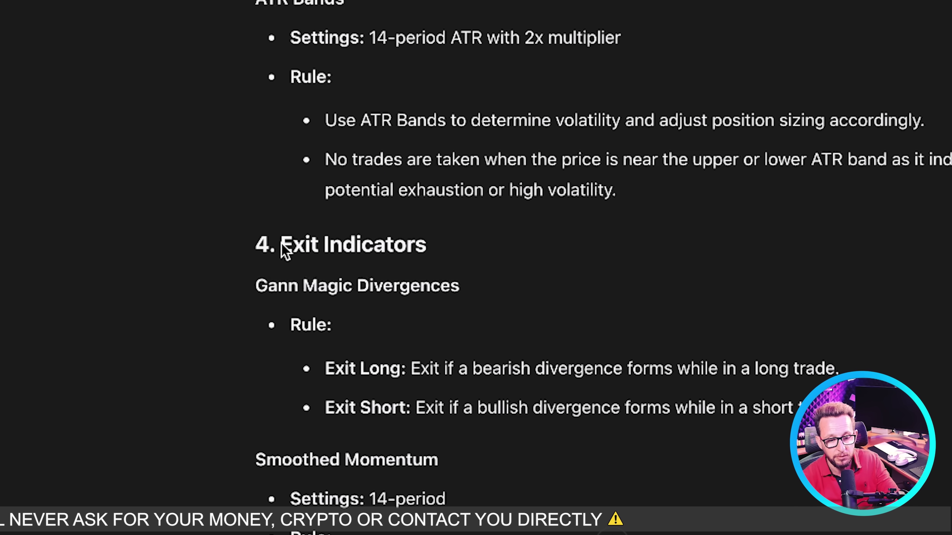
scroll(422, 316, "down", 7)
scroll(423, 323, "up", 9)
scroll(422, 323, "down", 3)
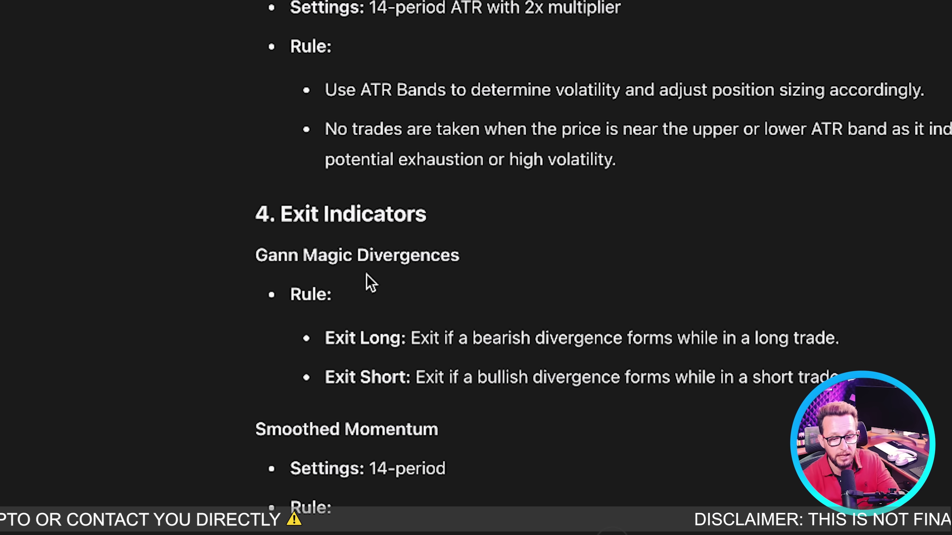
scroll(517, 279, "down", 4)
scroll(517, 280, "down", 15)
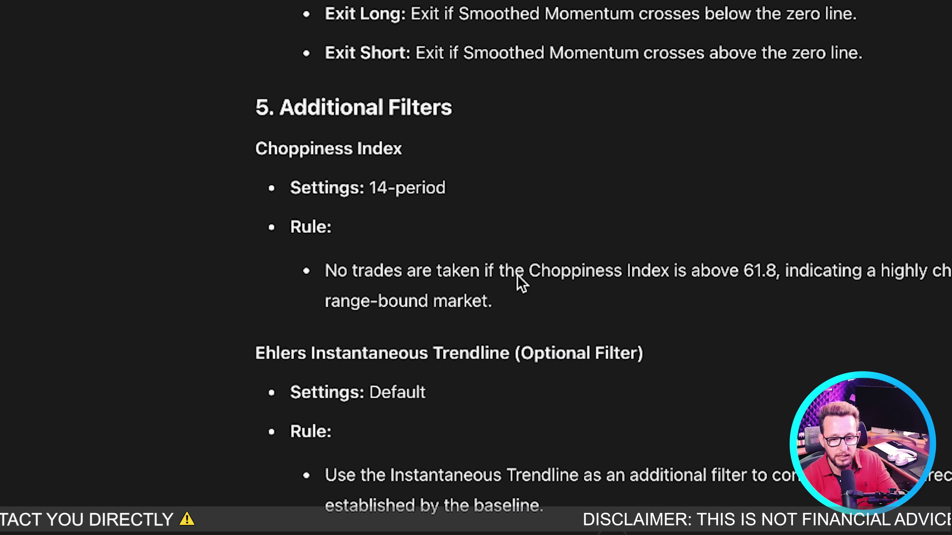
scroll(521, 283, "down", 10)
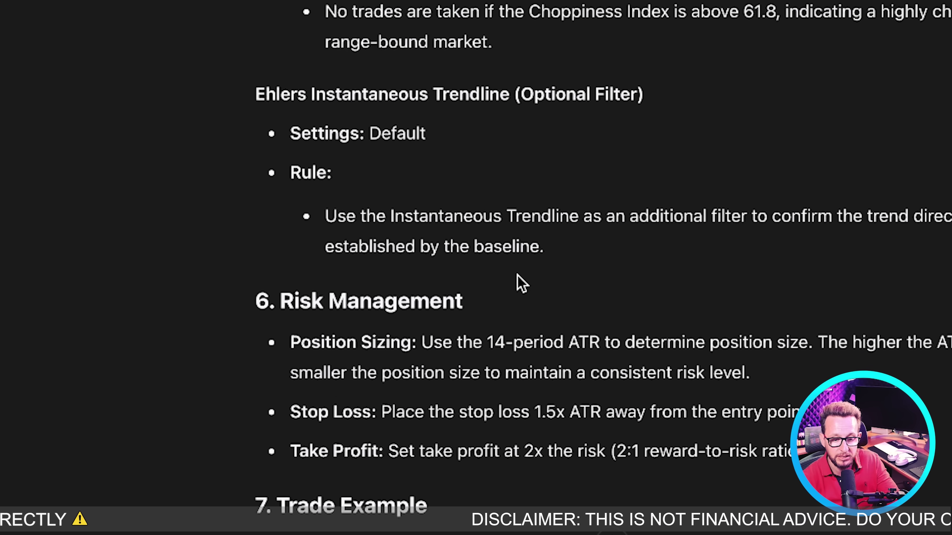
scroll(521, 285, "down", 5)
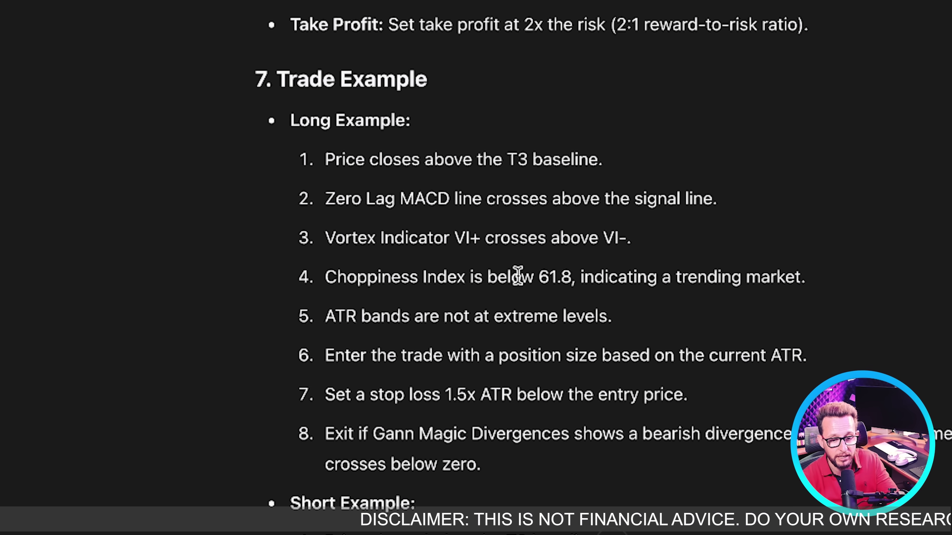
scroll(518, 276, "down", 12)
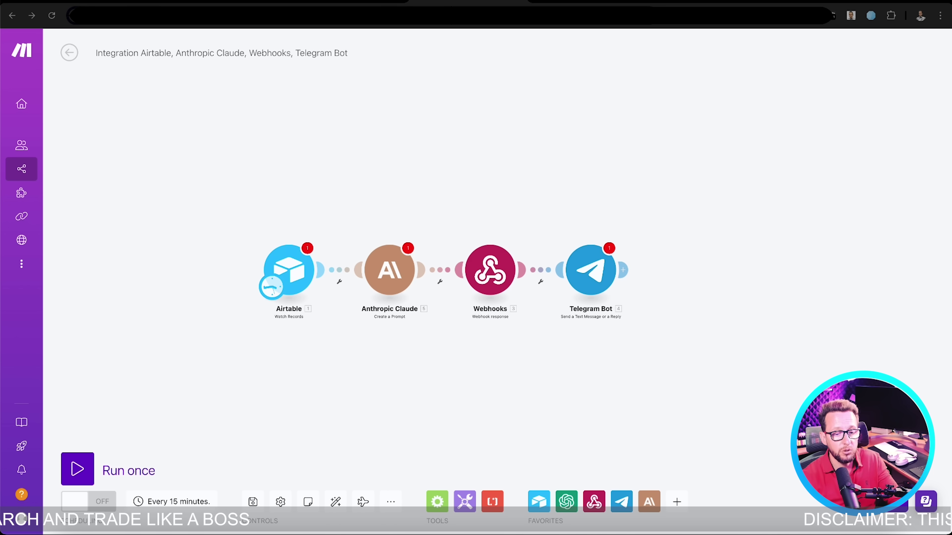
Copy the strategy from '1. Baseline' through the Short Example, then open Airtable's row 1 Strategy Idea cell.
left_click(574, 2)
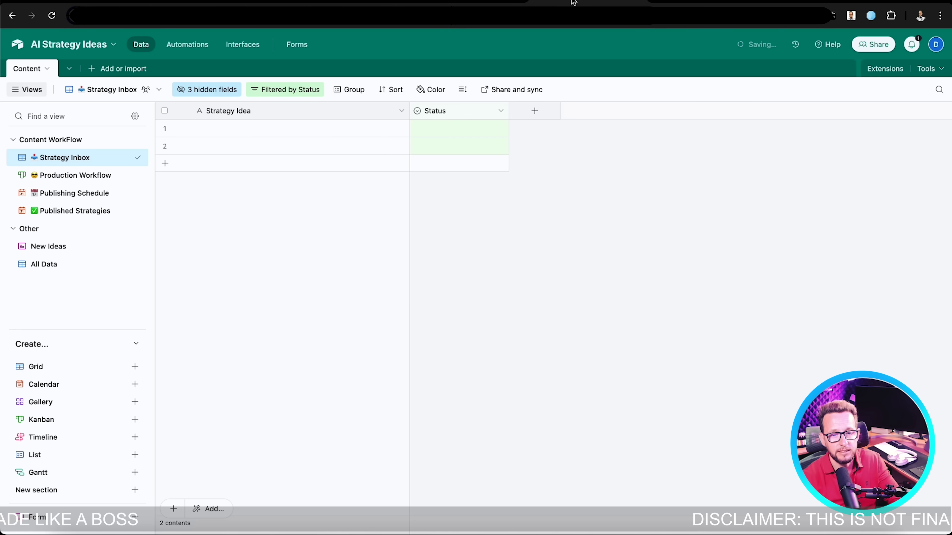
left_click(106, 3)
scroll(460, 268, "up", 20)
left_click_drag(296, 260, 434, 423)
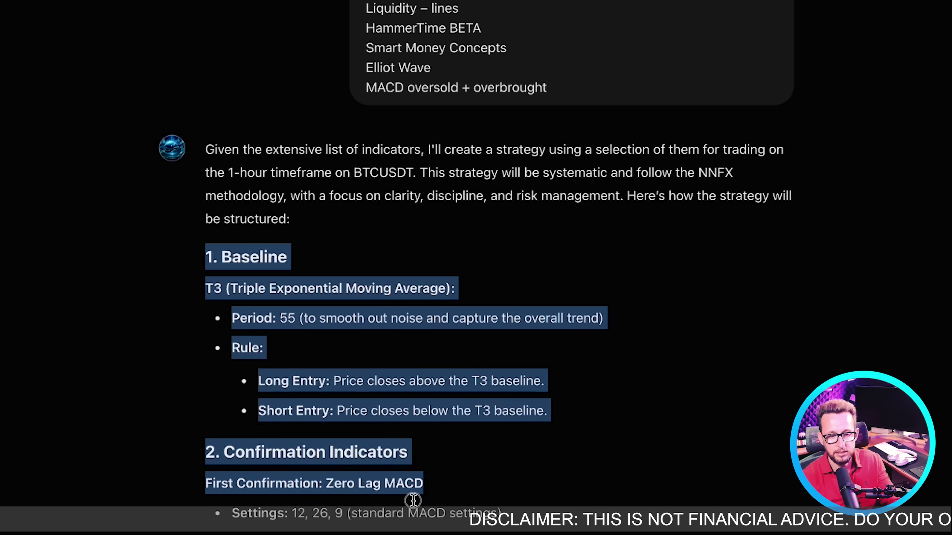
scroll(412, 500, "down", 20)
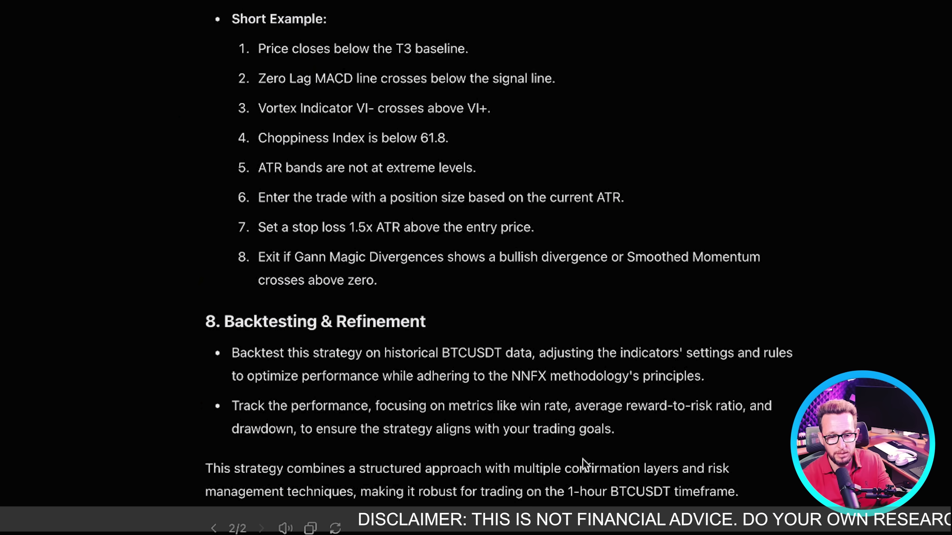
left_click(408, 278, "shift")
right_click(409, 278)
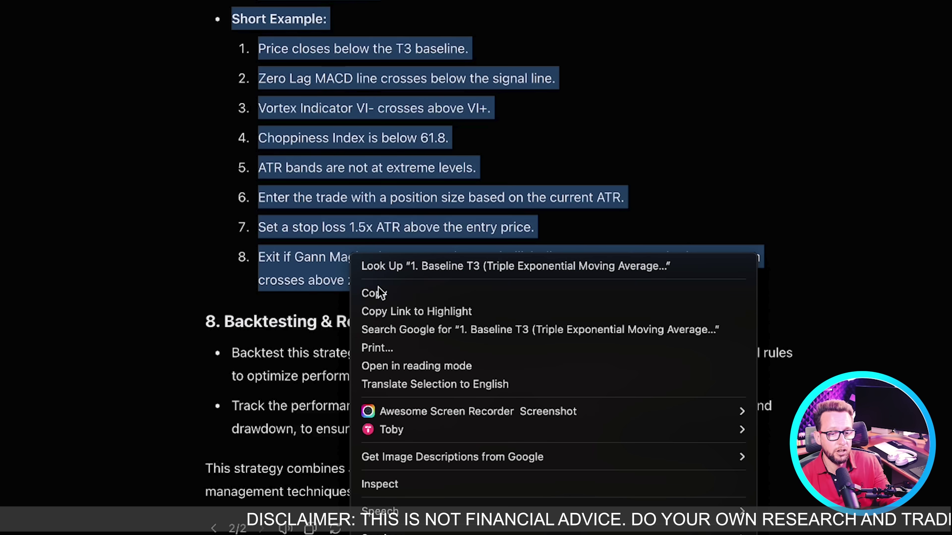
left_click(374, 293)
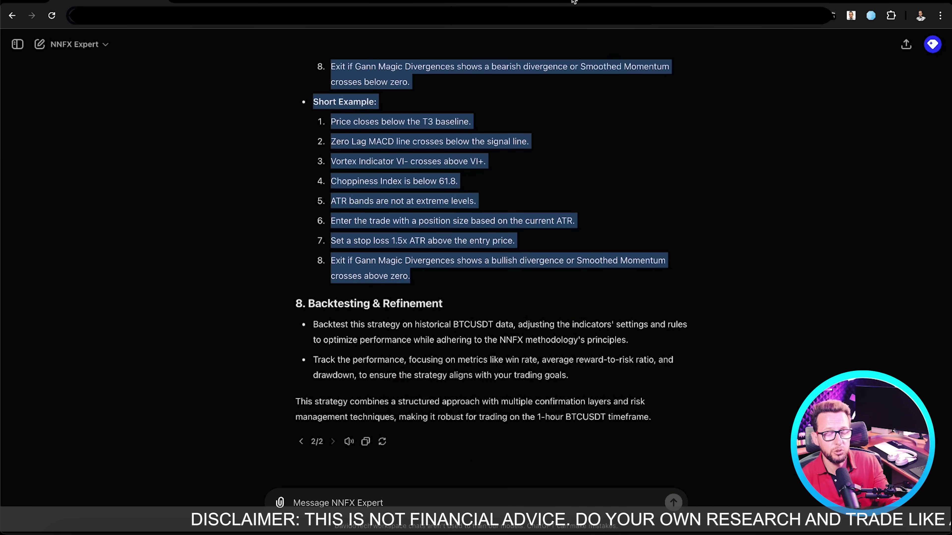
left_click(574, 2)
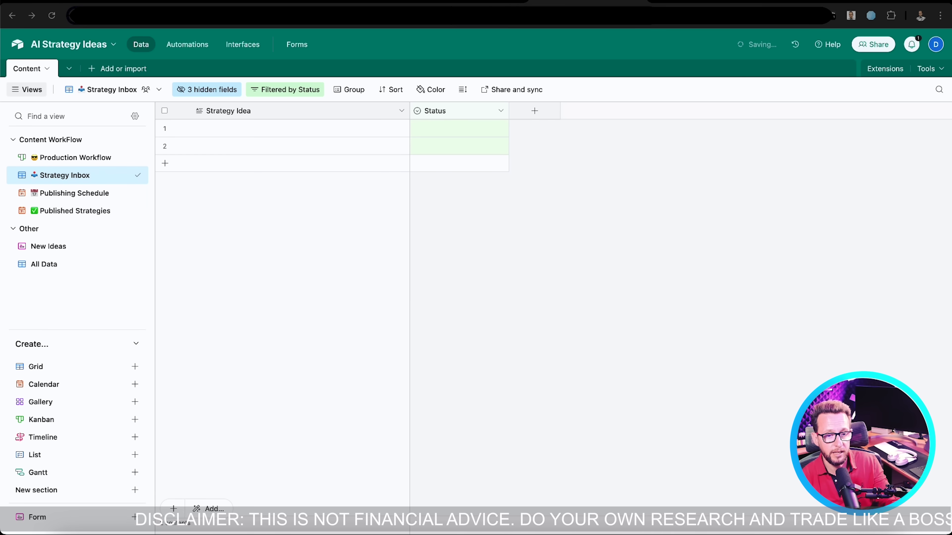
double_click(249, 132)
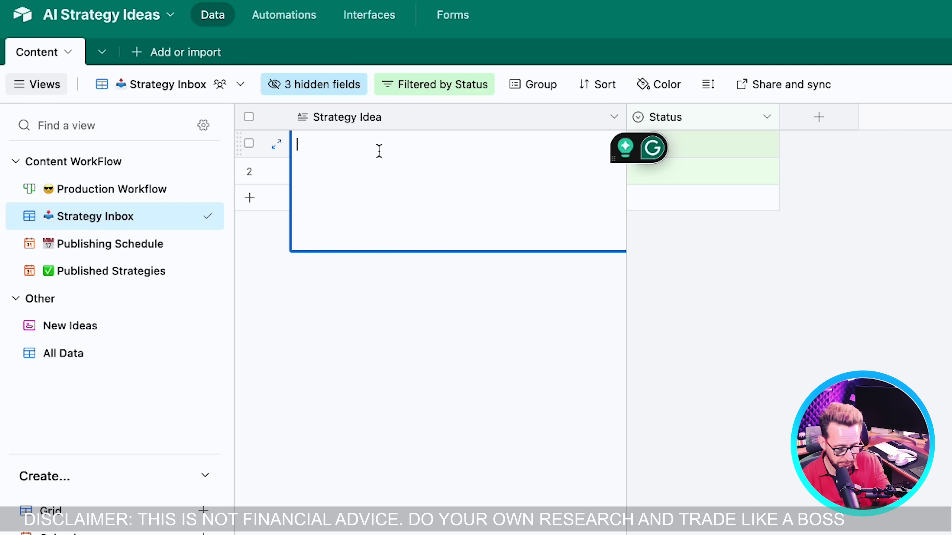
Paste the strategy into row 1's Strategy Idea cell and set its Status to Generate Strategy.
key("ctrl+v")
left_click(469, 404)
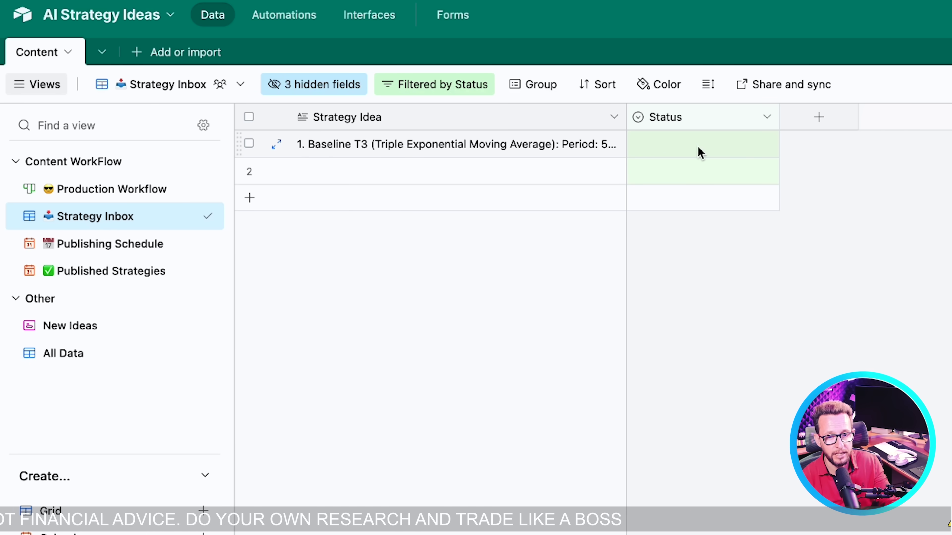
left_click(706, 152)
left_click(767, 144)
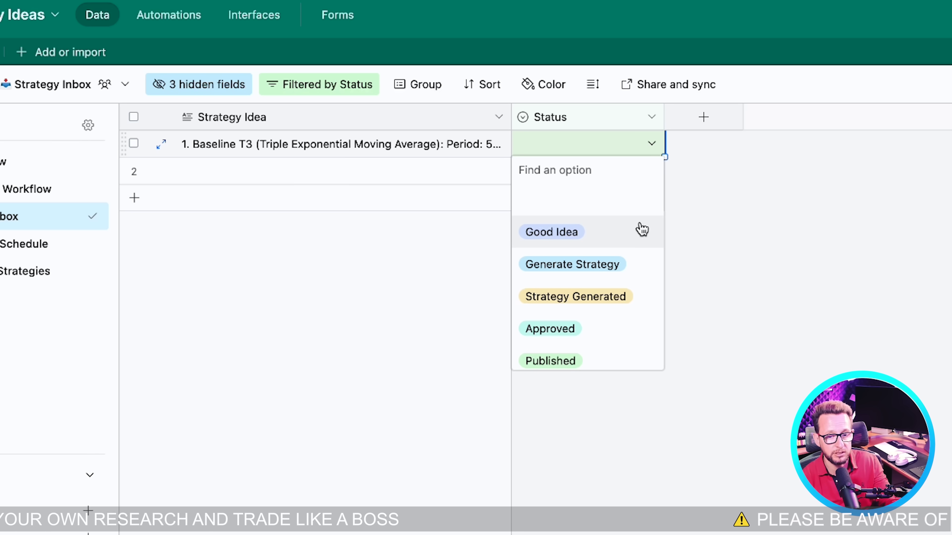
left_click(640, 259)
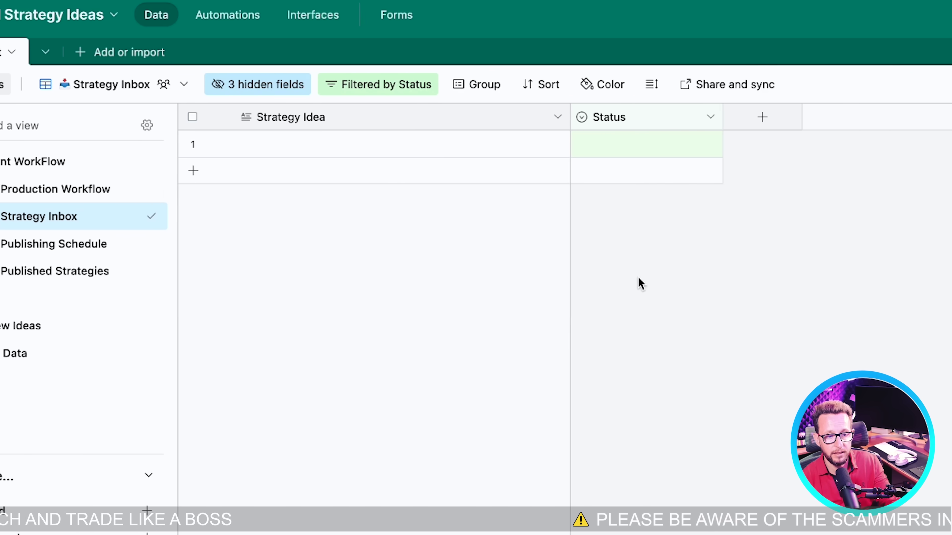
Show the Production Workflow kanban, with the Baseline T3 card under Generate Strategy.
left_click(53, 255)
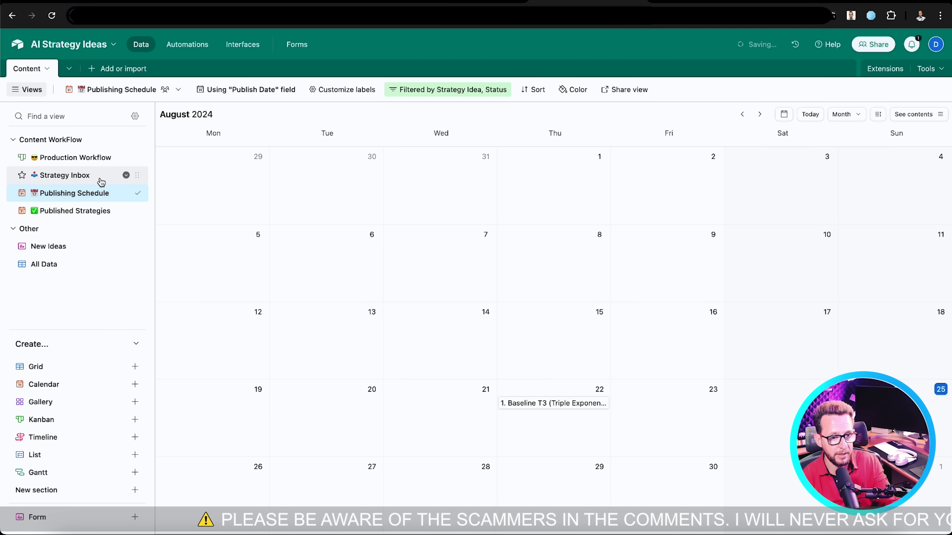
left_click(94, 159)
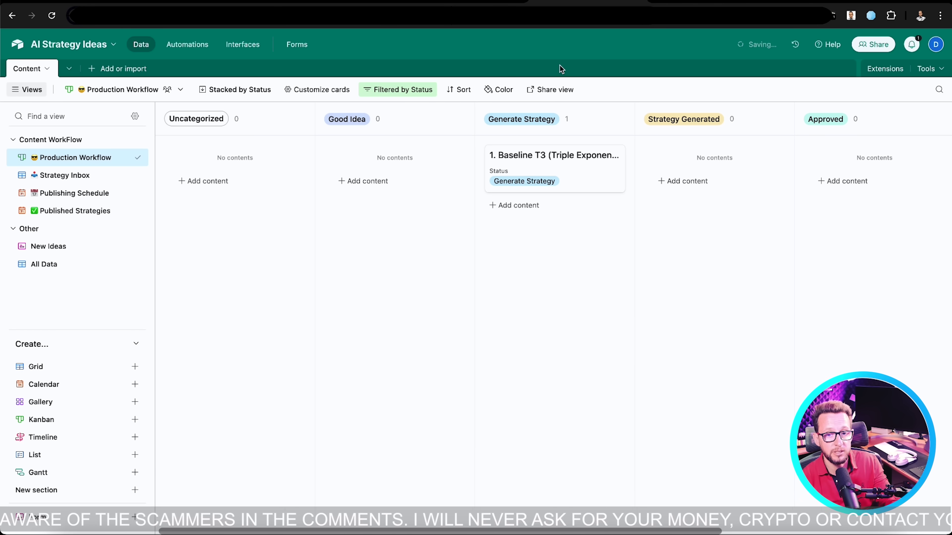
Bring up the Make scenario and launch the TradingView Strategy Optimiser extension over it.
left_click(460, 2)
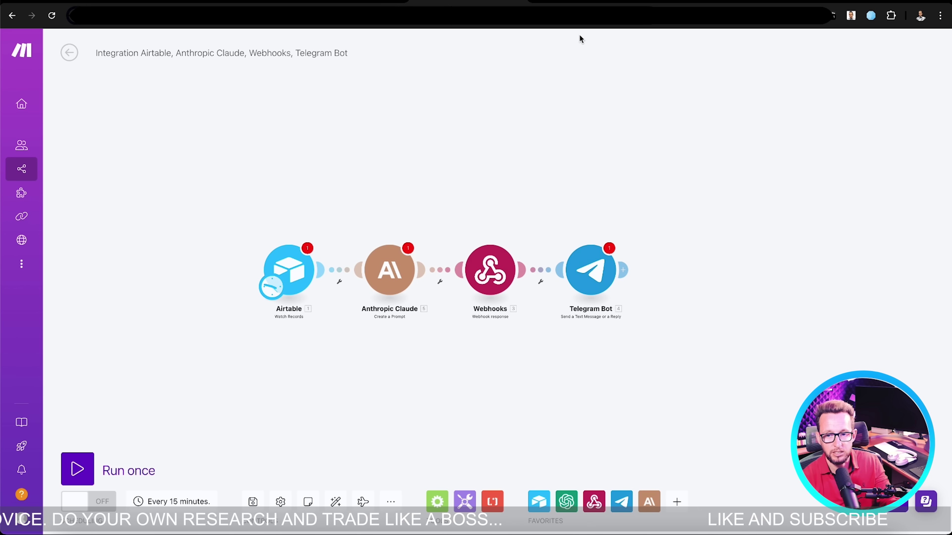
left_click(851, 16)
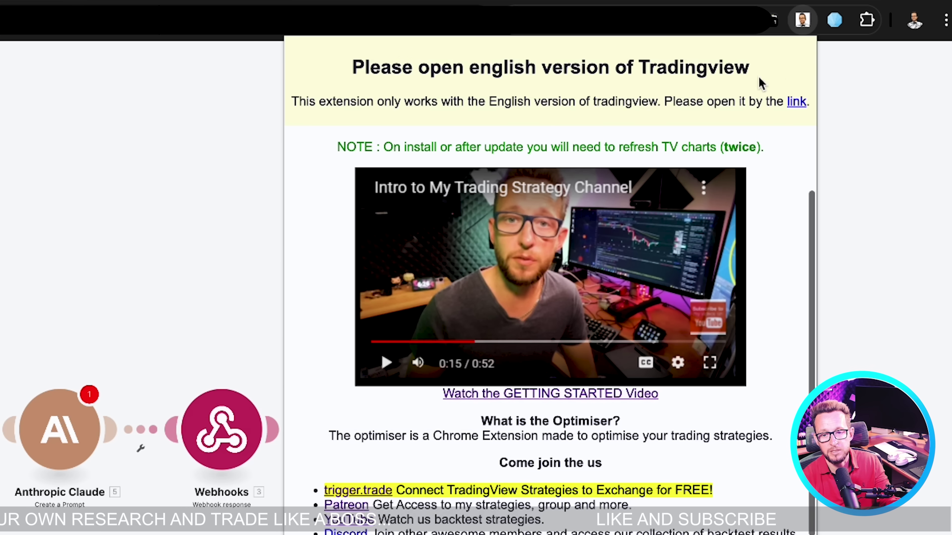
scroll(453, 149, "up", 5)
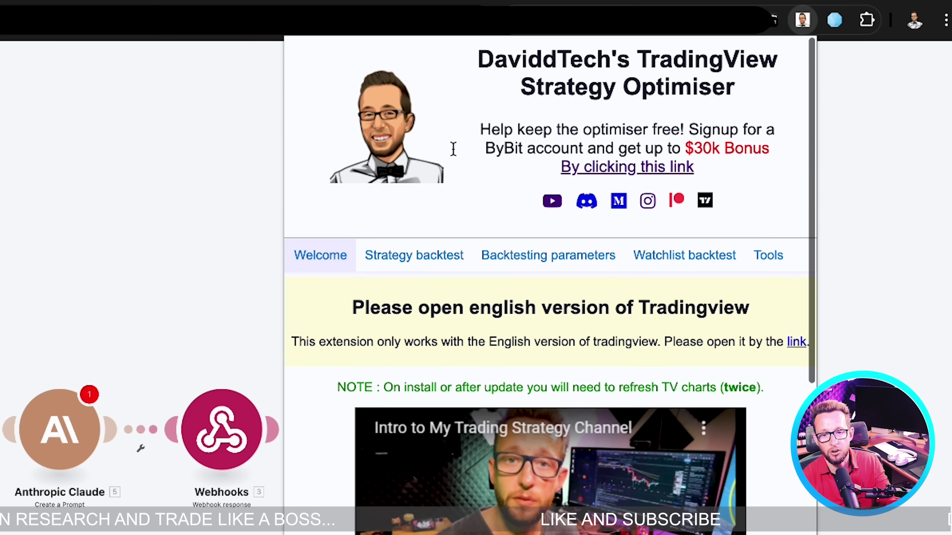